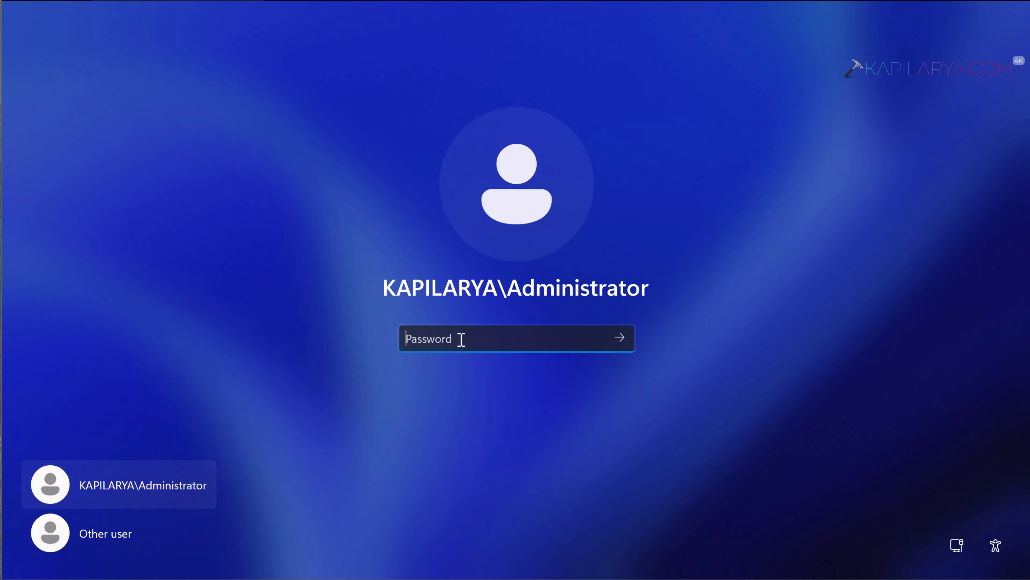
Sign in as Administrator by entering the account password, which starts with a capital letter
key(Caps_Lock)
text(P)
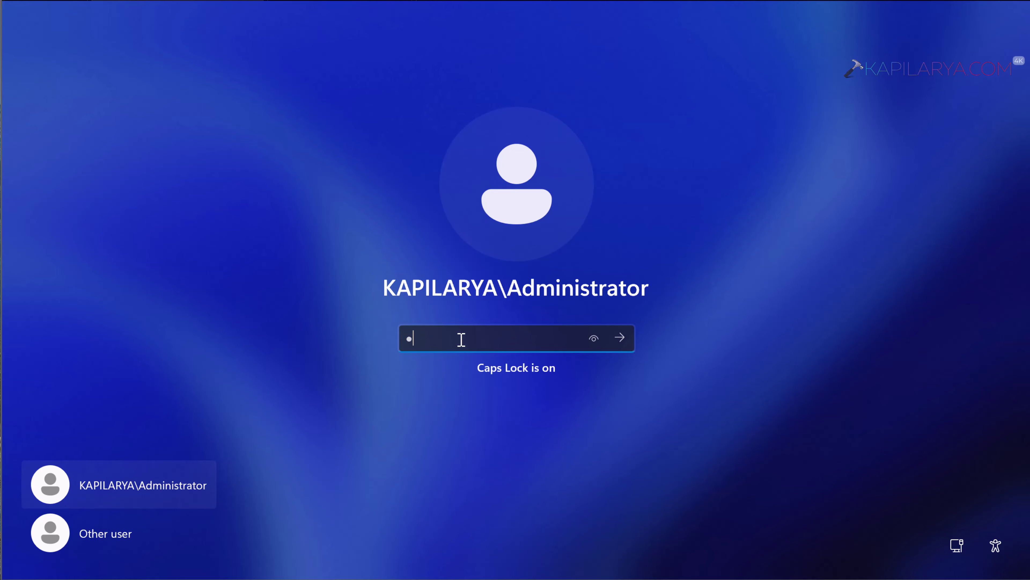
text(•)
key(Caps_Lock)
text(•)
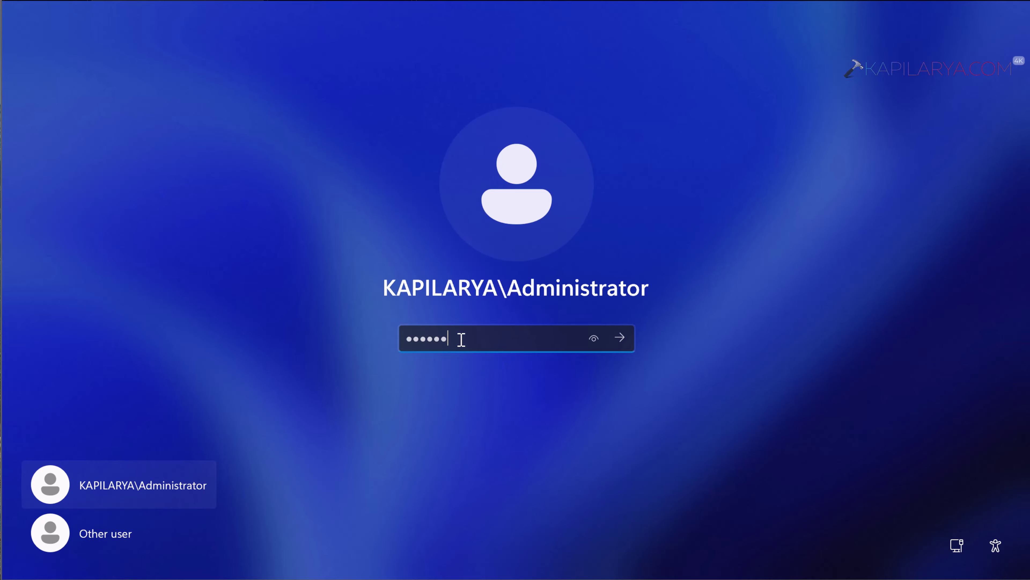
key(Return)
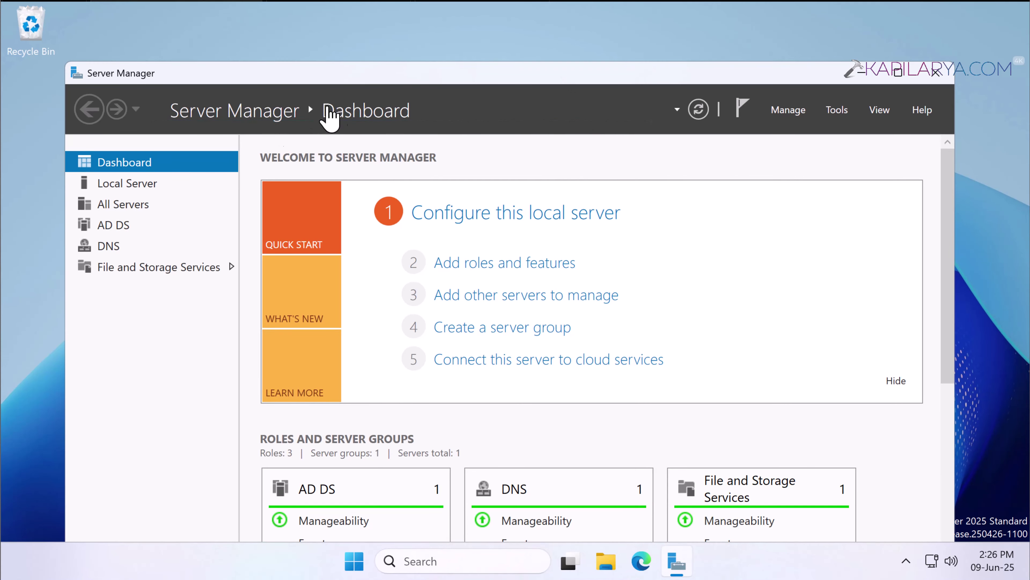
Close Server Manager and bring up the Run box from the Start button's shortcut menu
click(936, 73)
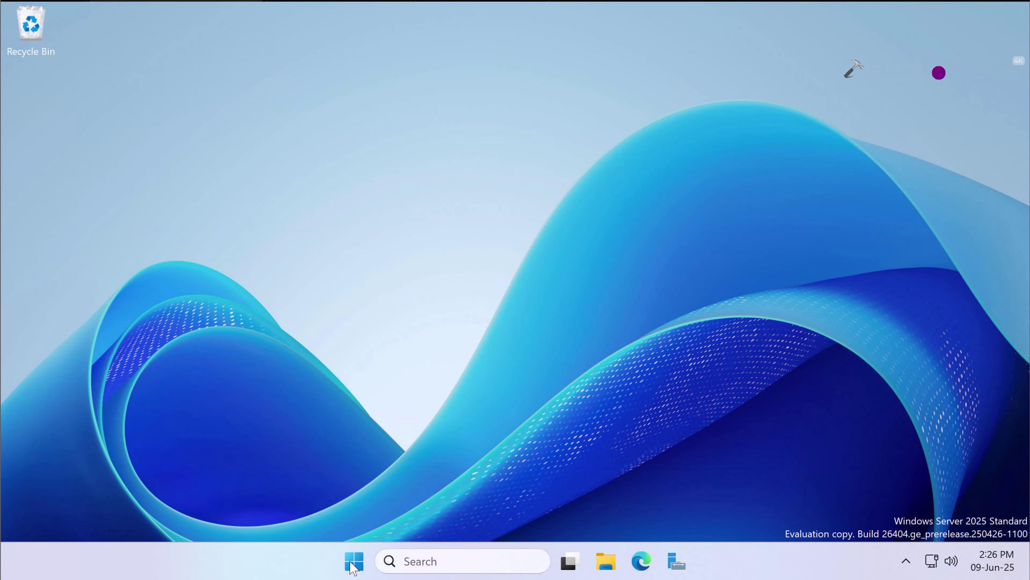
right_click(352, 563)
click(335, 463)
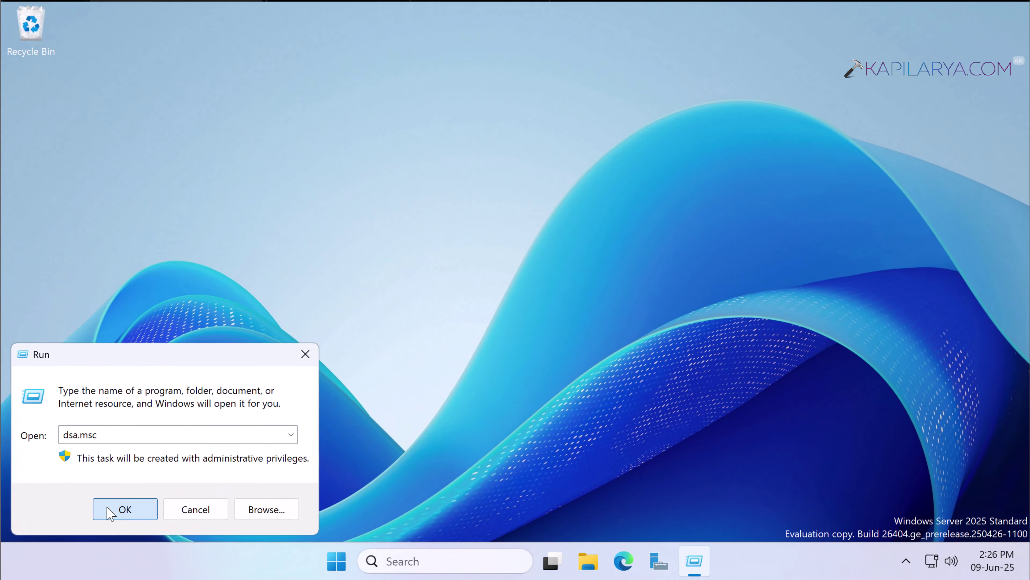
Launch dsa.msc and select user1 in the KAPILARYA.COM Users container
click(233, 448)
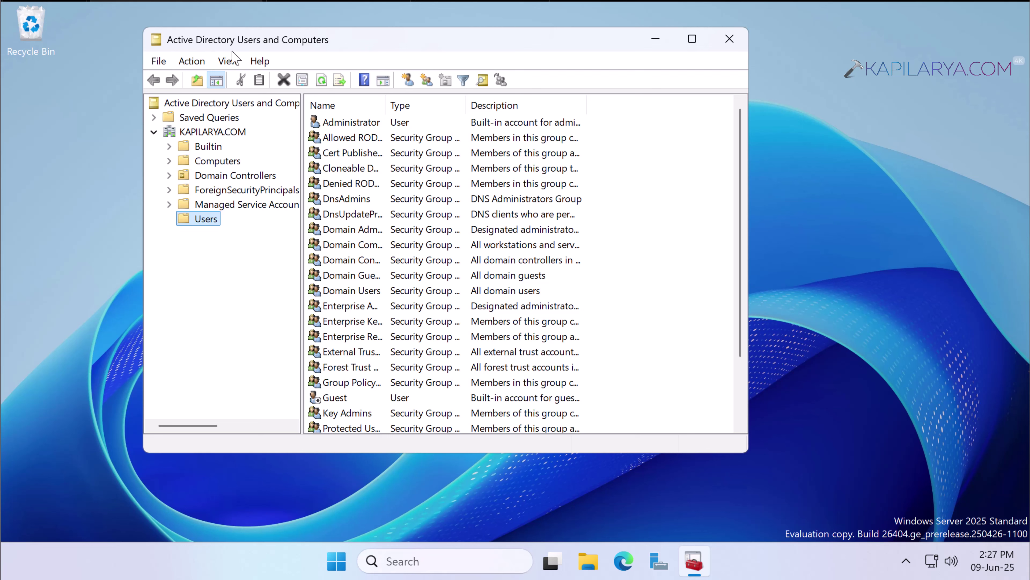
click(219, 135)
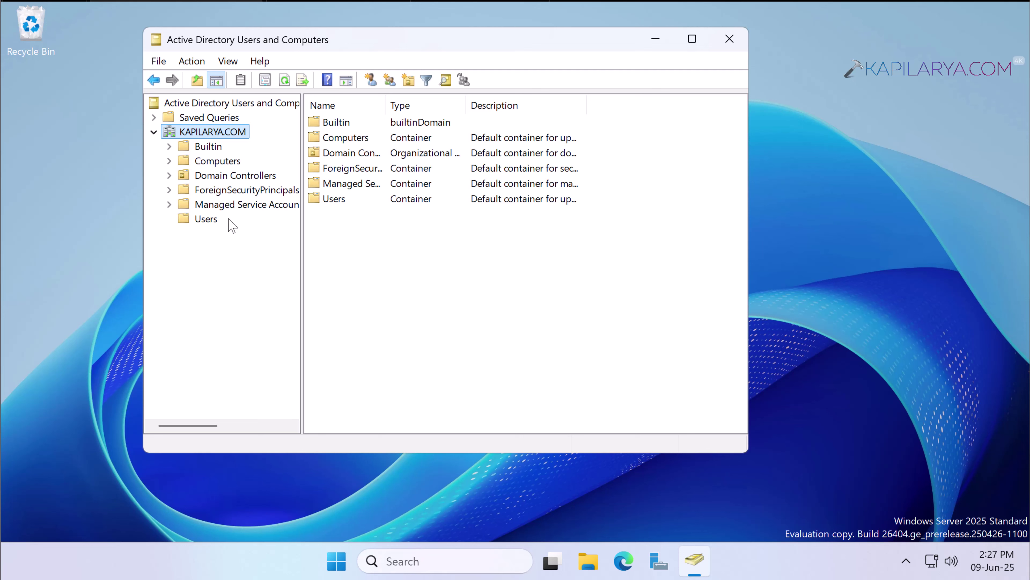
click(206, 220)
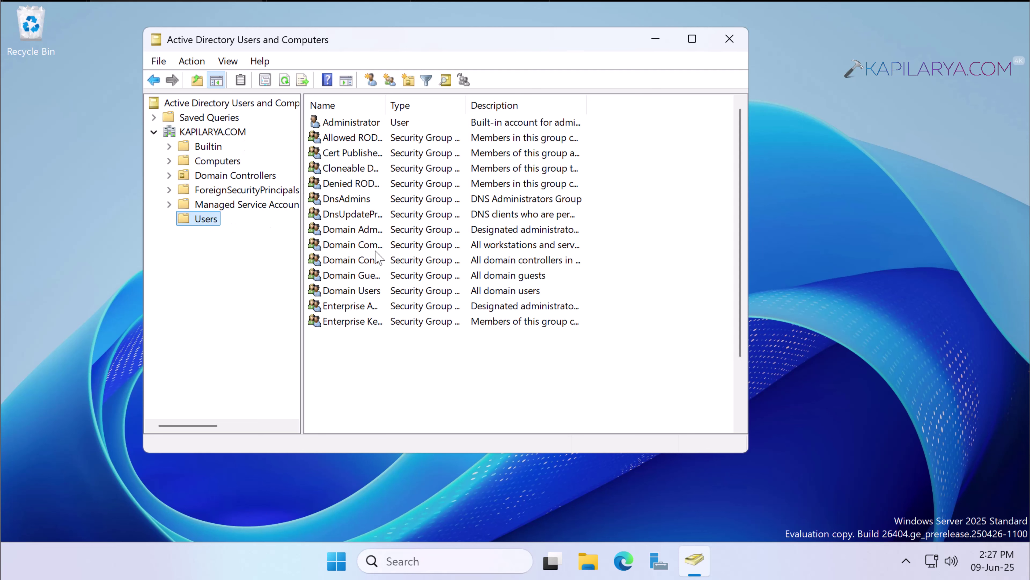
scroll(463, 334, down, 2)
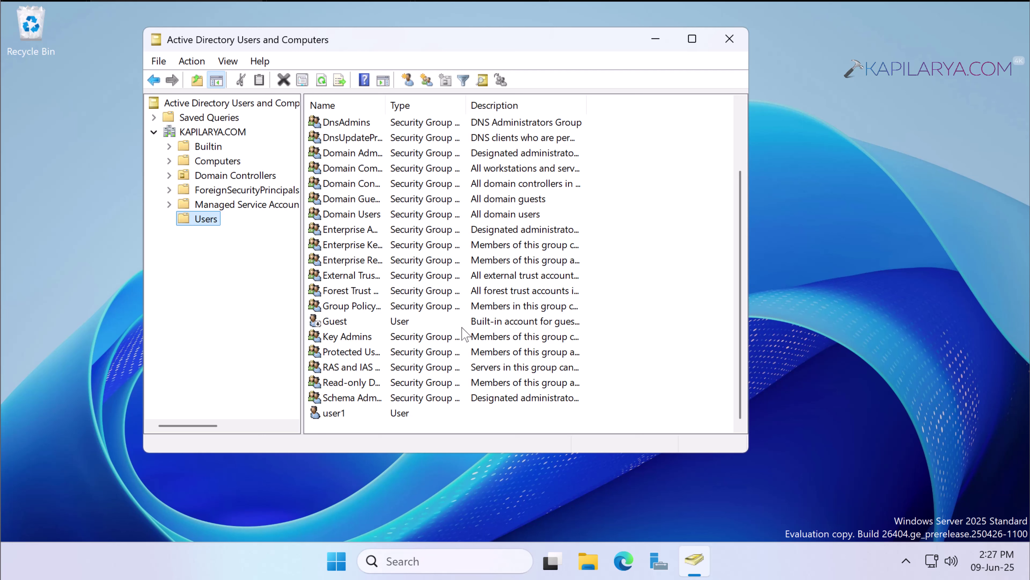
click(345, 414)
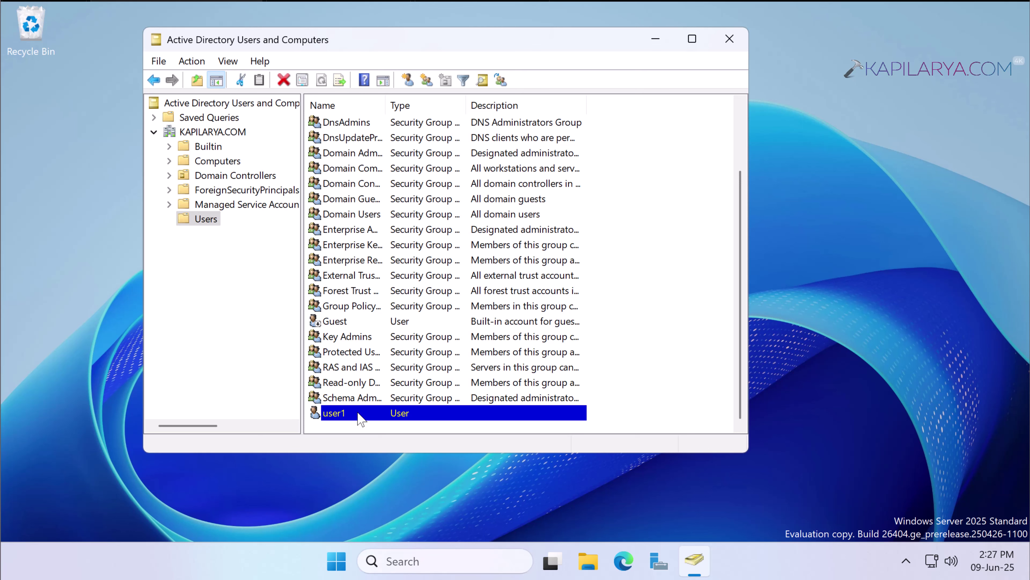
Open user1's properties on the Account tab and select the month of the June 6, 2025 expiry date
right_click(358, 413)
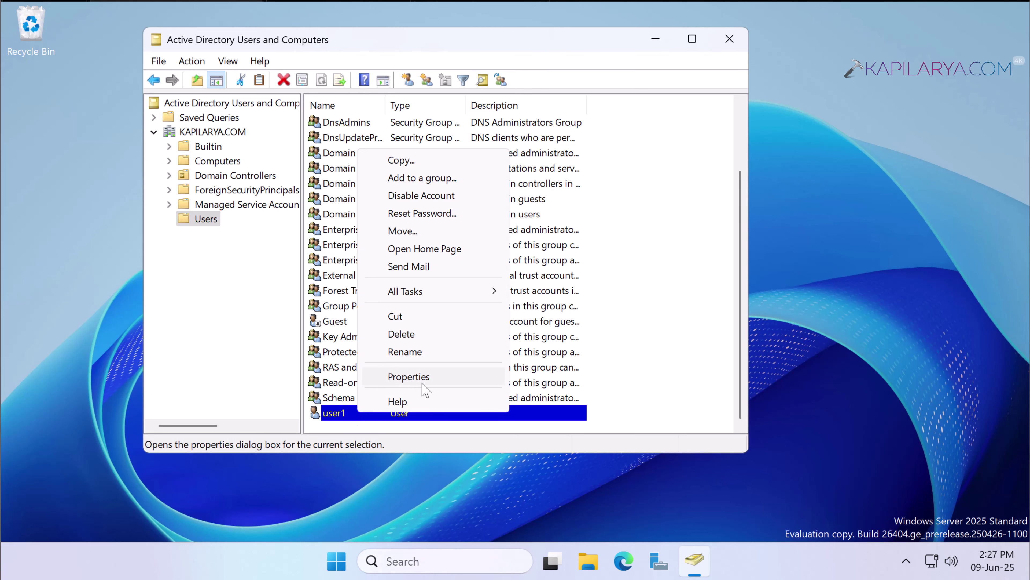
click(410, 377)
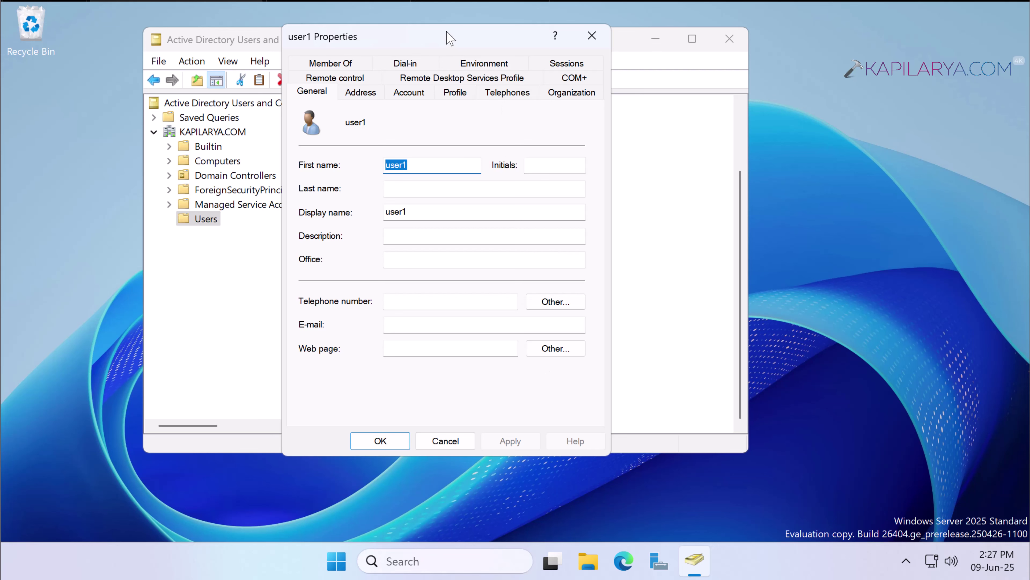
drag(450, 38, 852, 23)
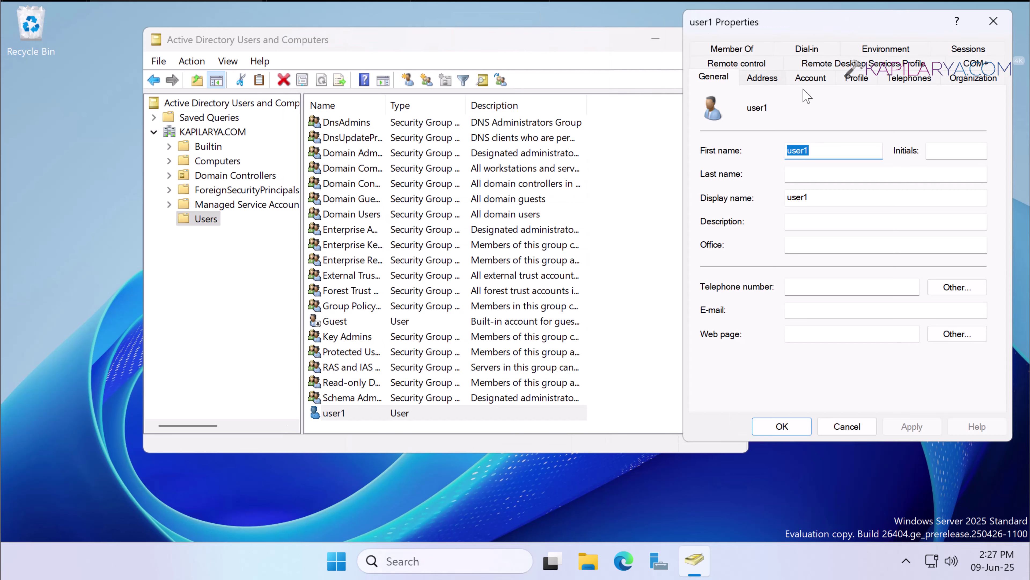
click(811, 78)
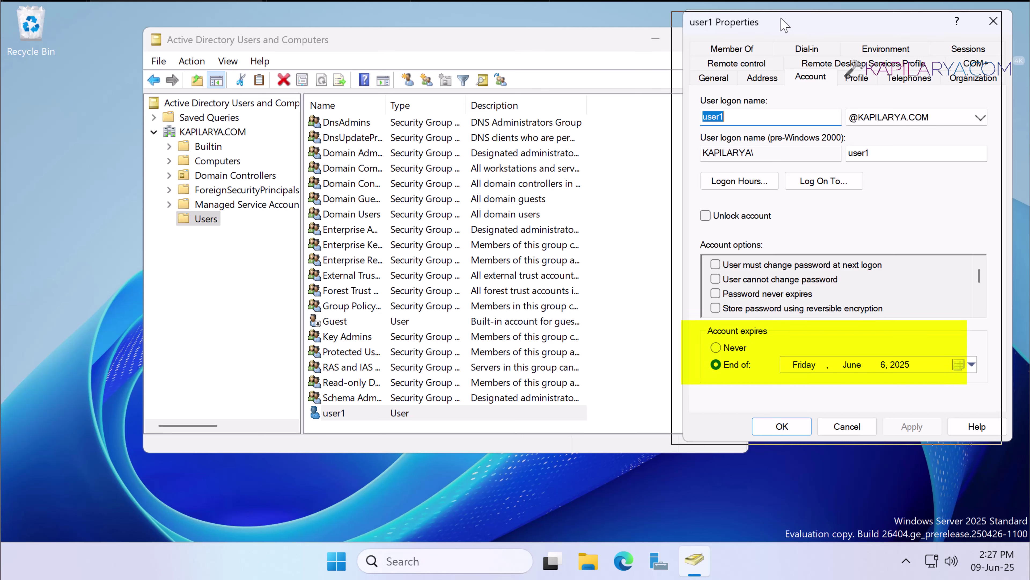
drag(784, 24, 764, 27)
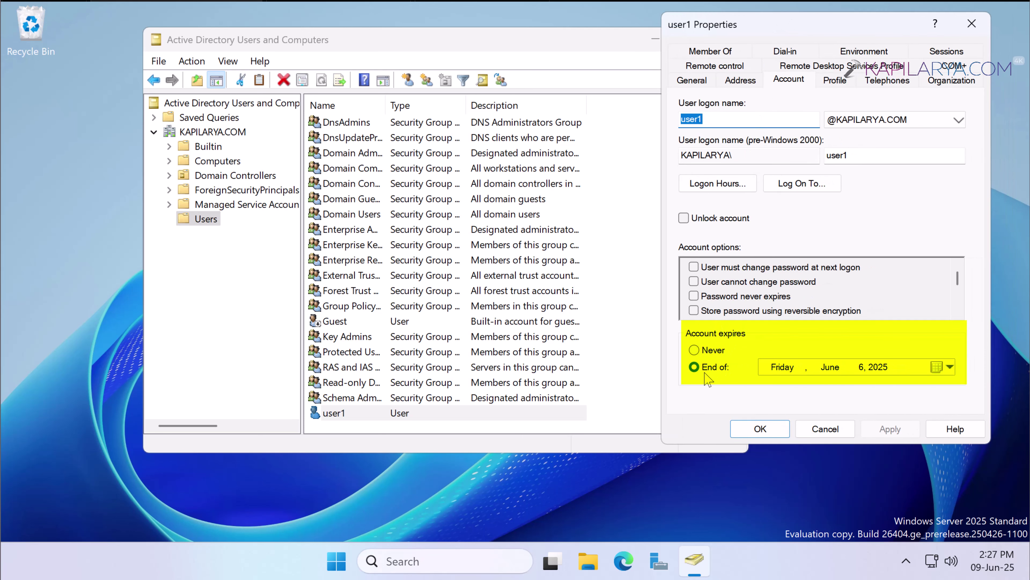
click(839, 368)
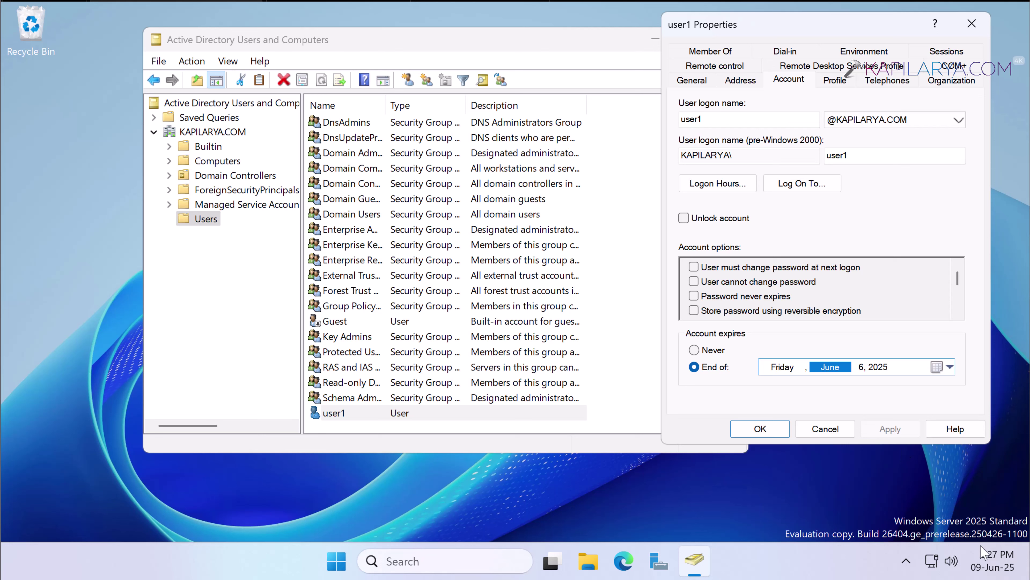
mouse_move(985, 571)
Set user1's account to expire at end of October 28, 2025, then apply and close the properties
click(938, 367)
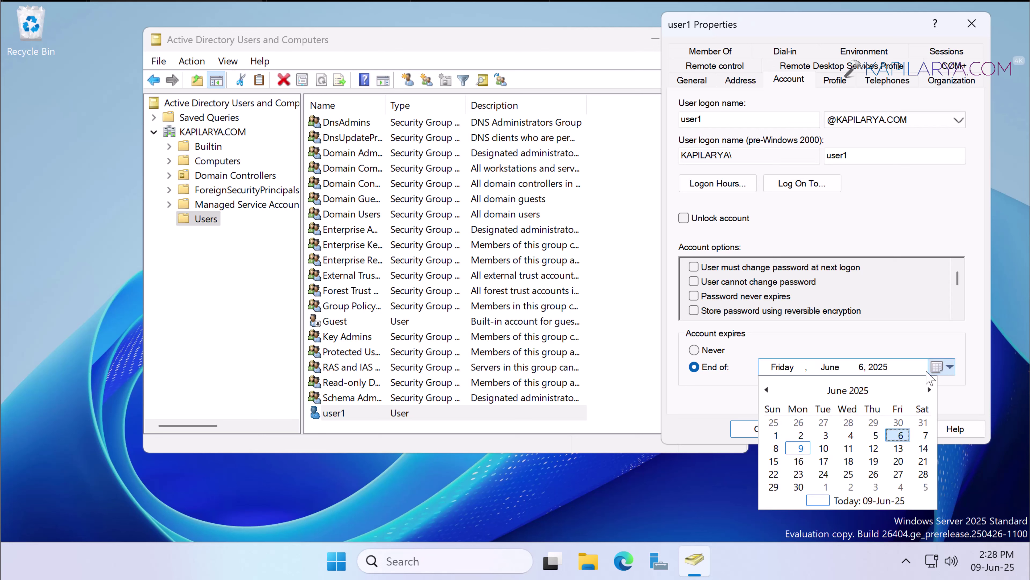
click(930, 389)
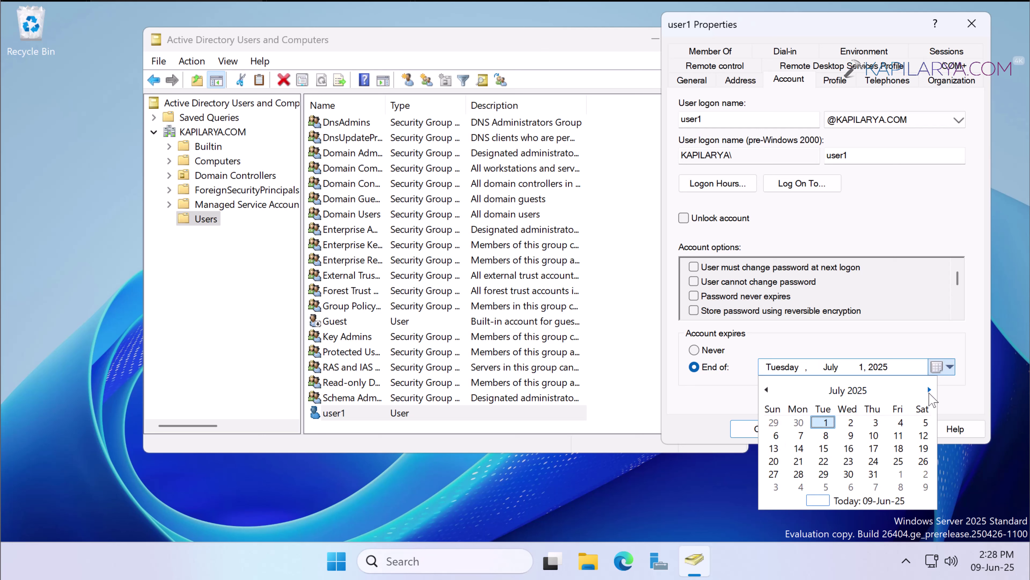
click(930, 392)
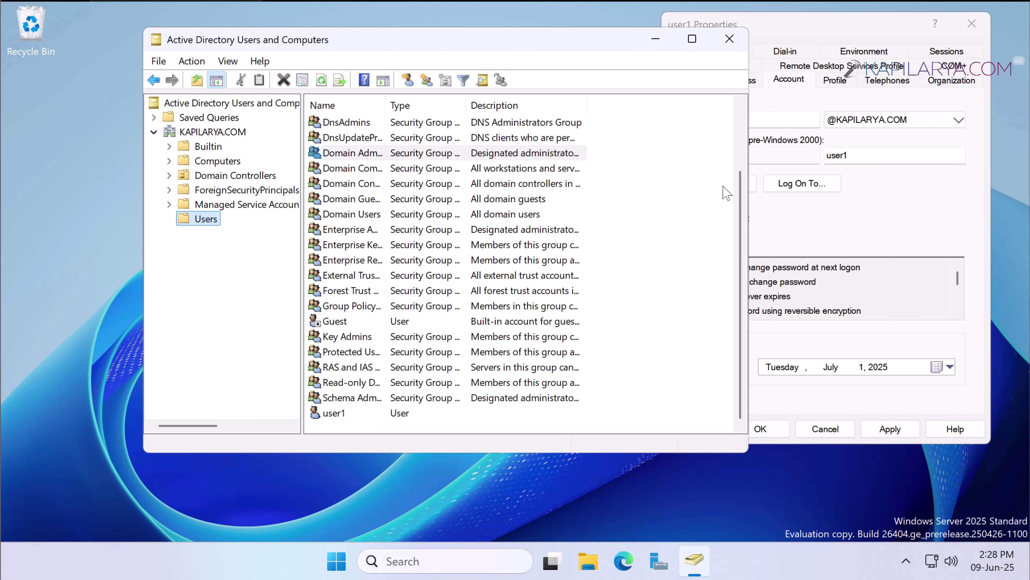
click(946, 365)
click(950, 368)
click(929, 389)
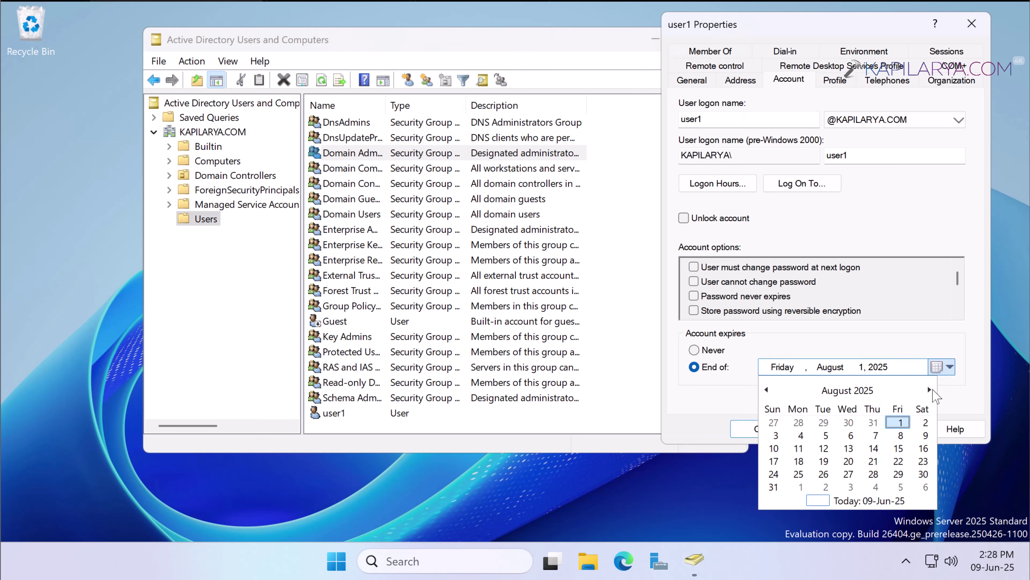
click(929, 390)
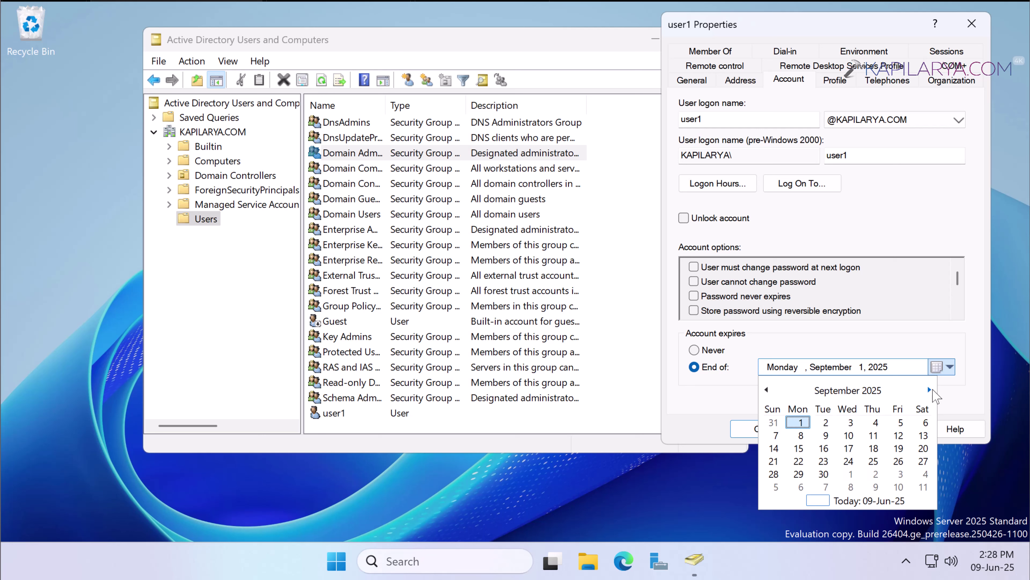
click(929, 390)
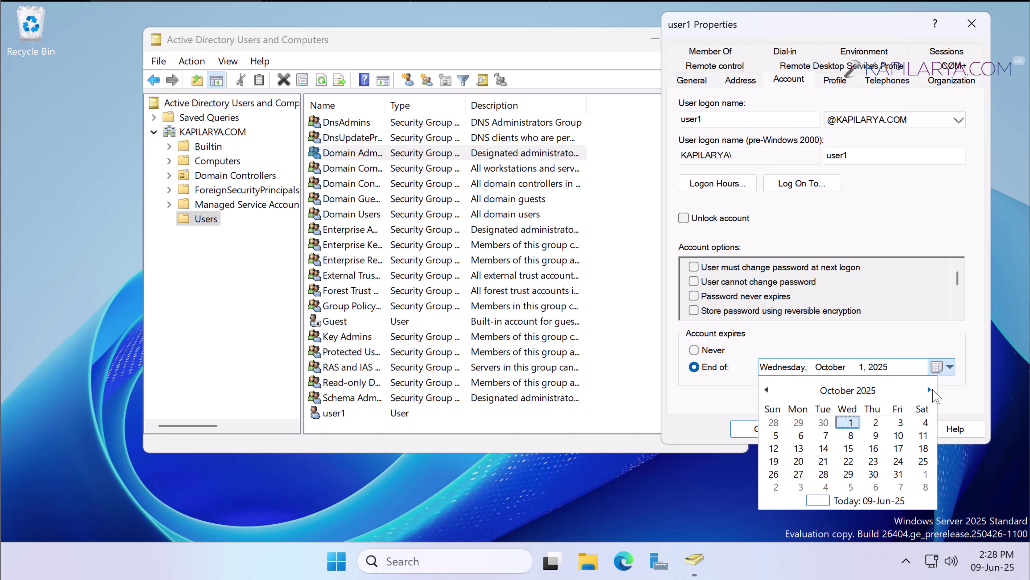
click(823, 473)
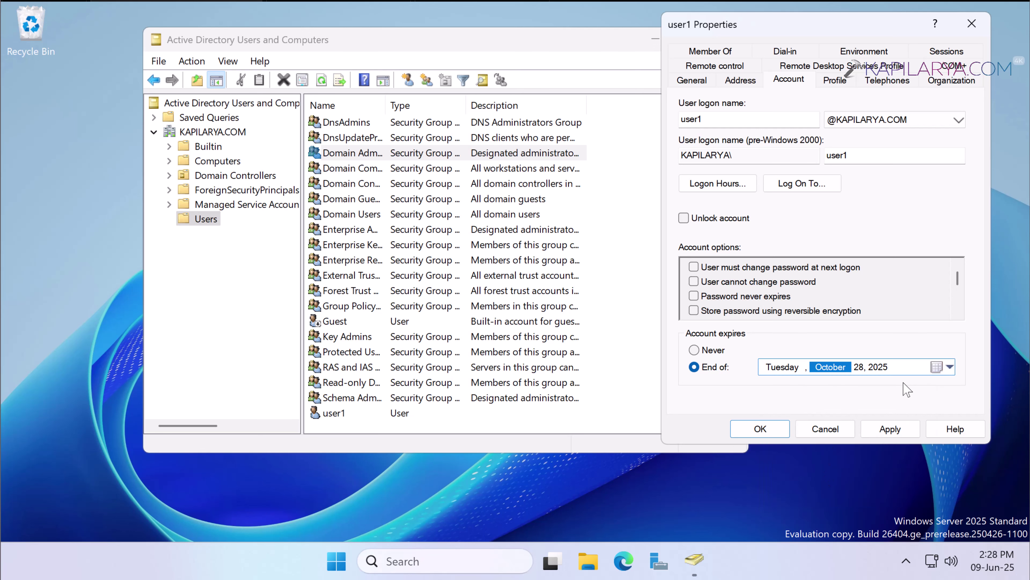
click(895, 430)
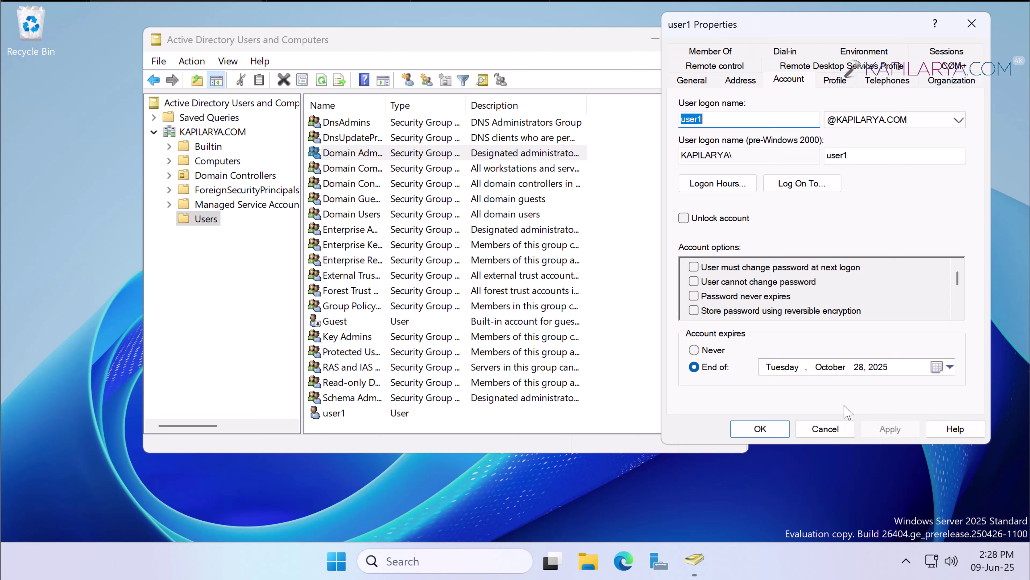
click(751, 431)
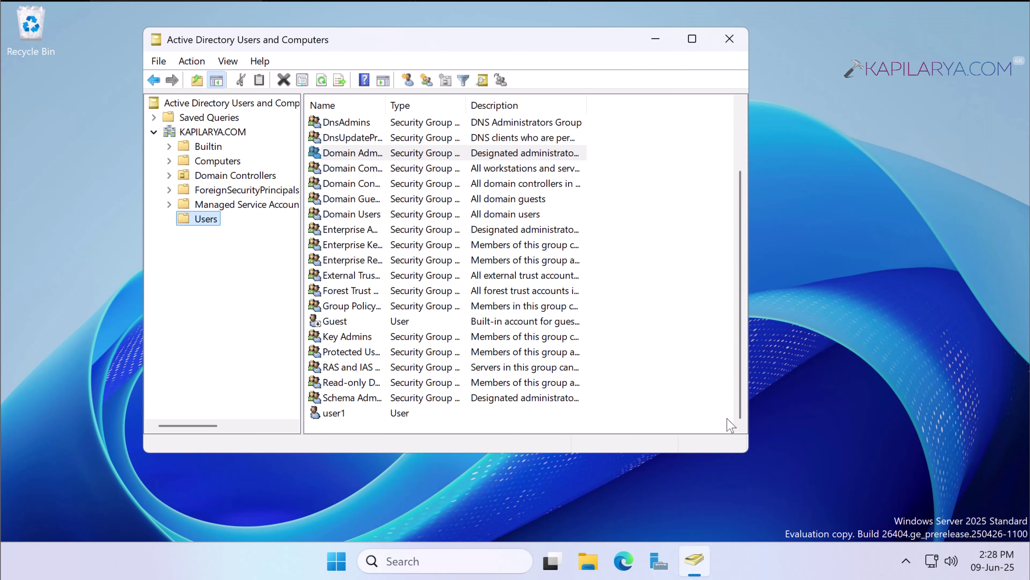
Change user1's Account expires setting to Never, then close its properties and the ADUC console
double_click(340, 414)
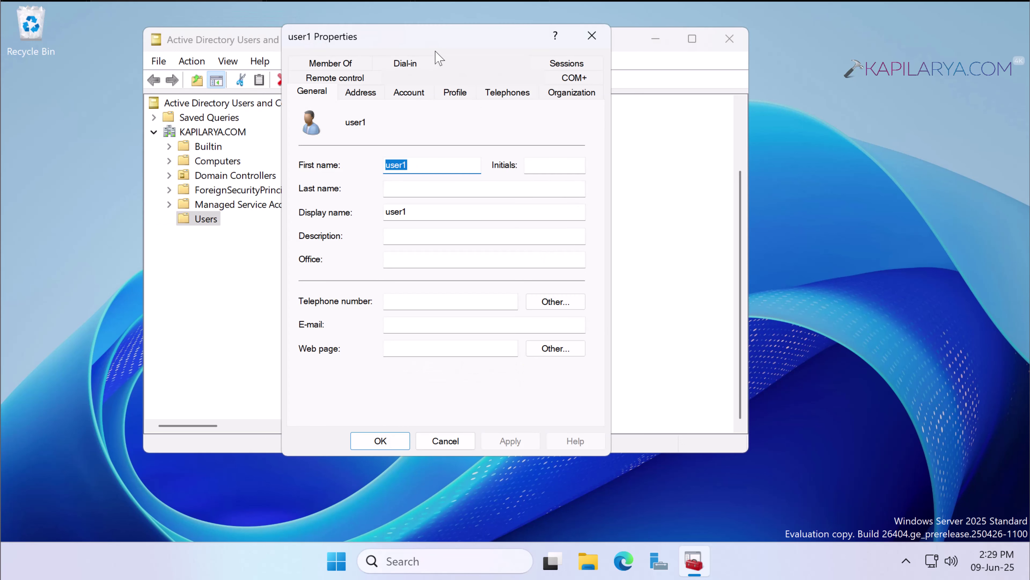
drag(428, 42, 788, 67)
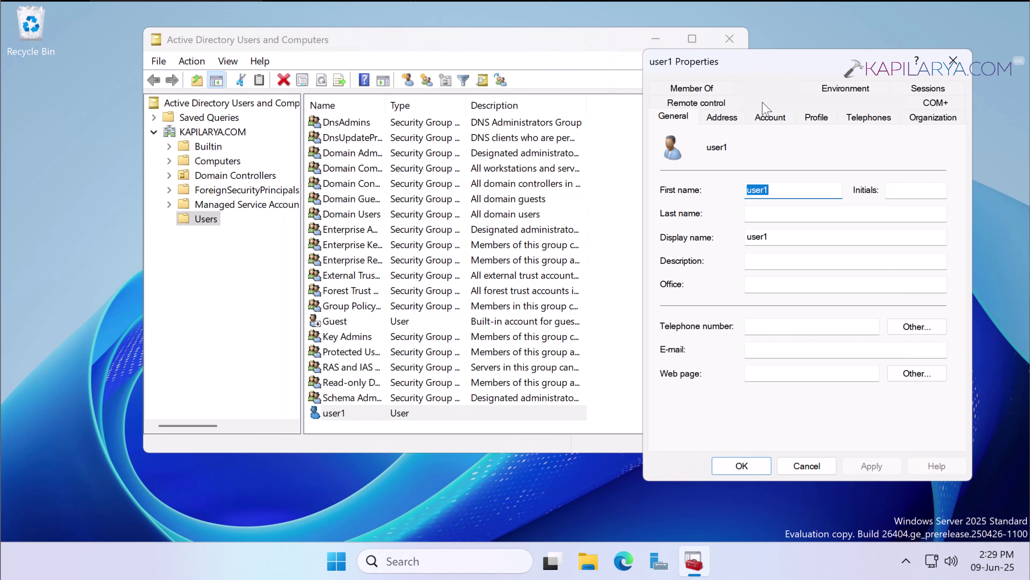
click(768, 119)
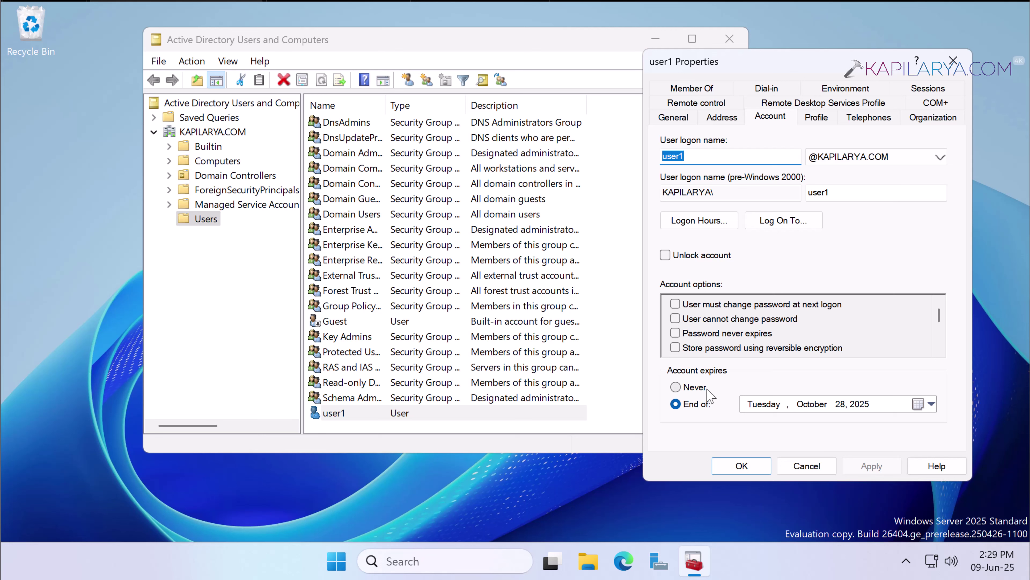
click(676, 387)
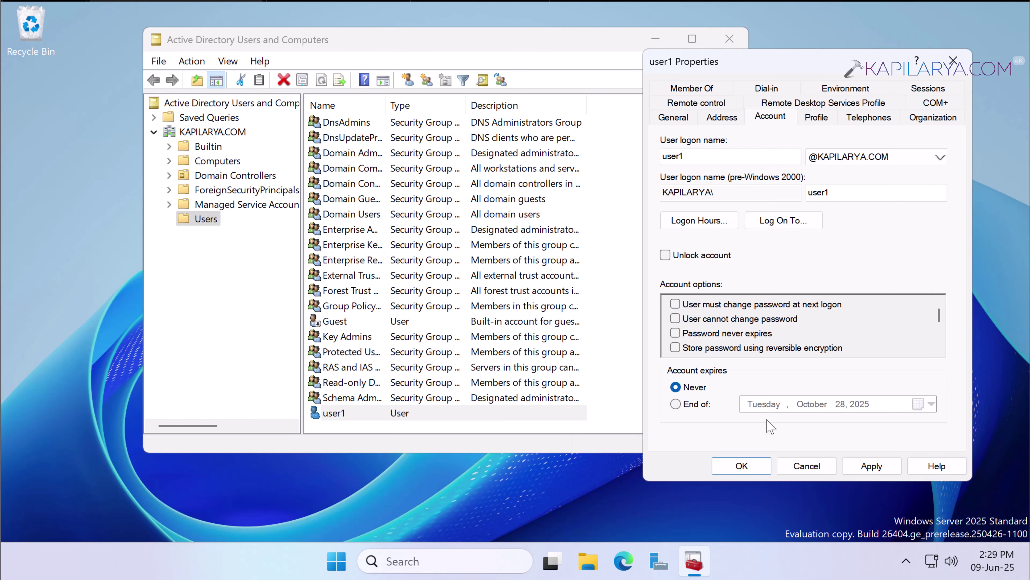
click(964, 70)
click(730, 38)
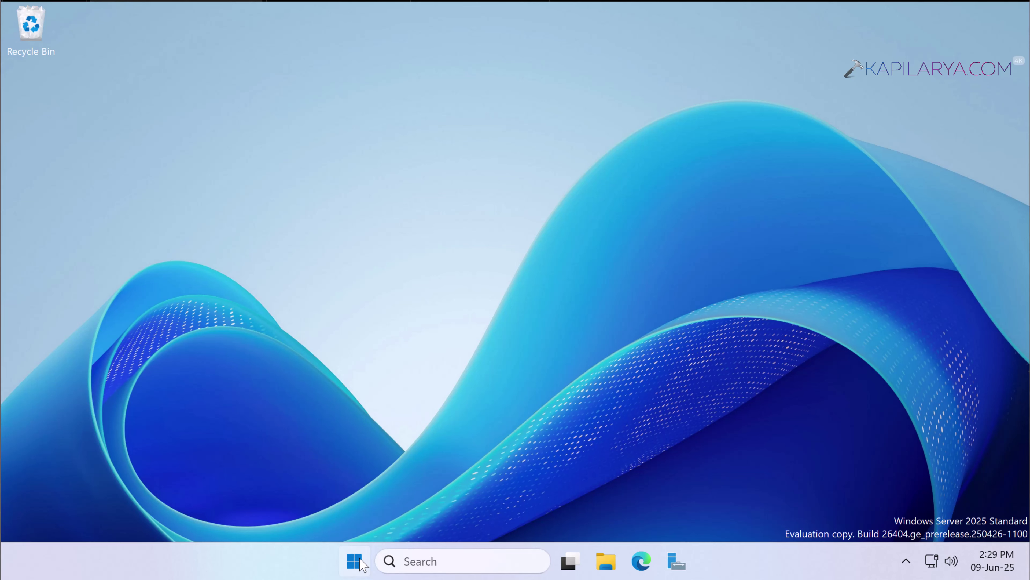
Launch Terminal (Admin) from the Start button's shortcut menu
right_click(362, 565)
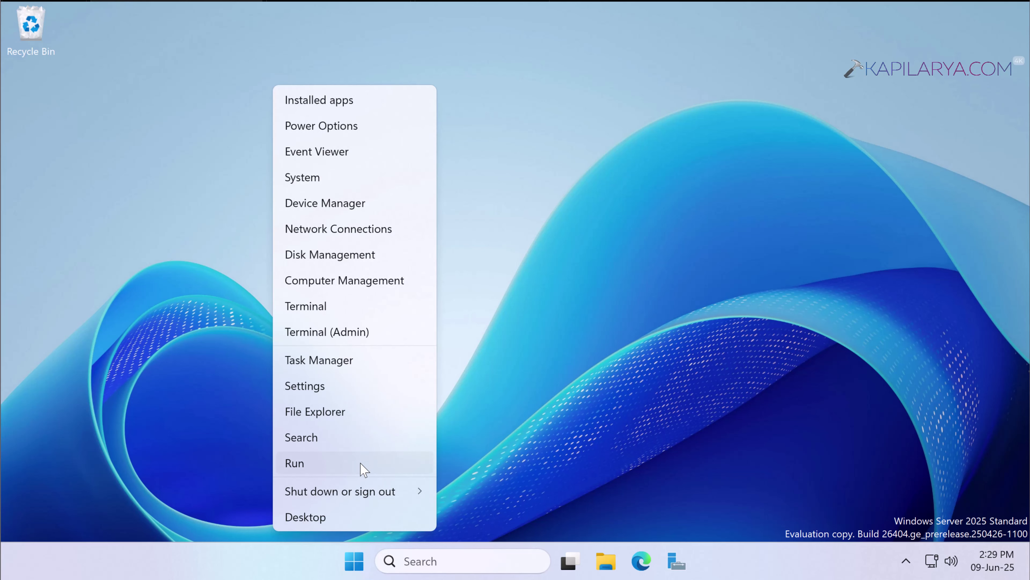
click(377, 323)
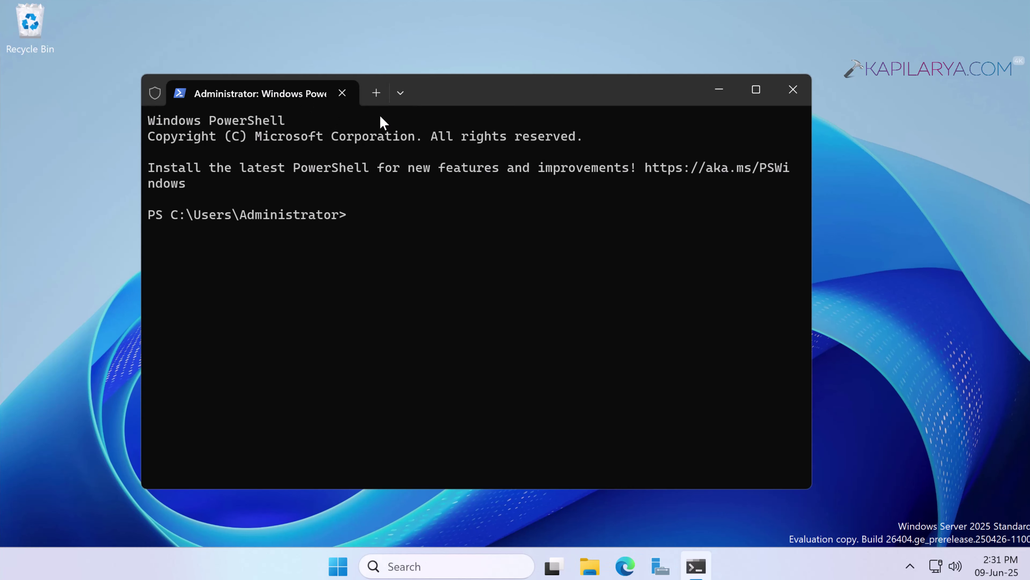
Enter 'net user USERNAME /expires:never' at the prompt and erase the USERNAME placeholder
click(403, 92)
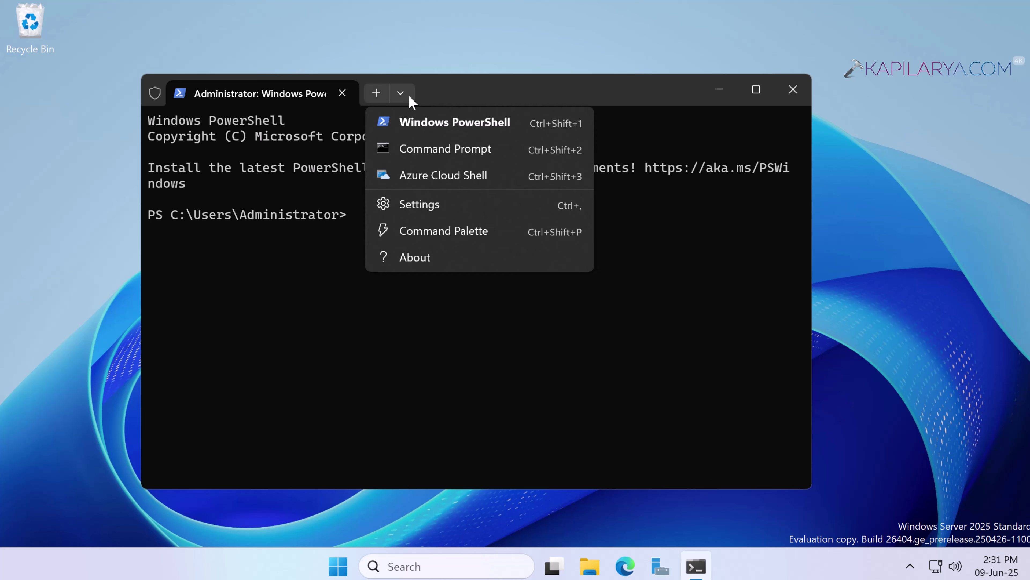
click(409, 98)
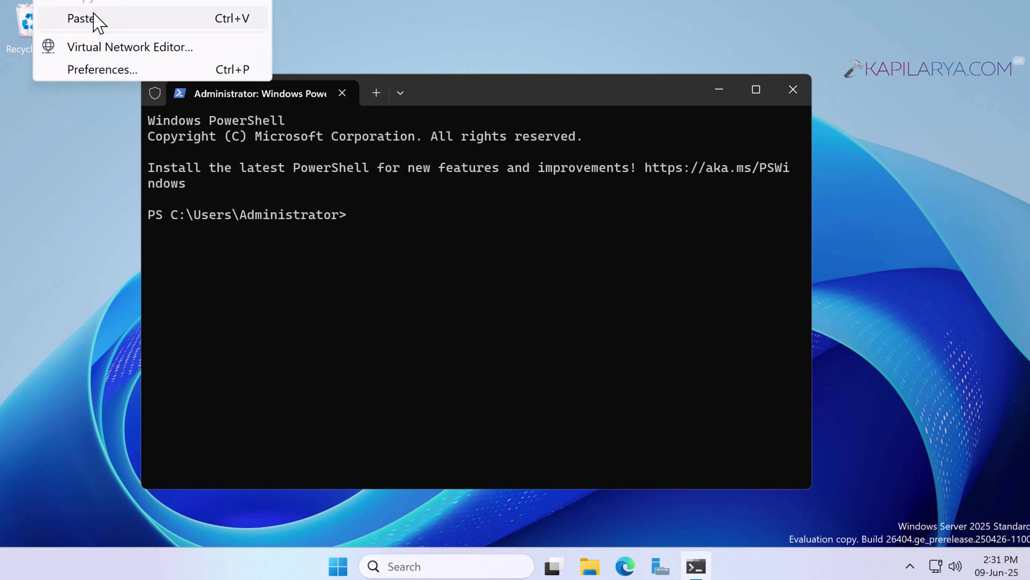
click(94, 17)
text(net)
text(:never)
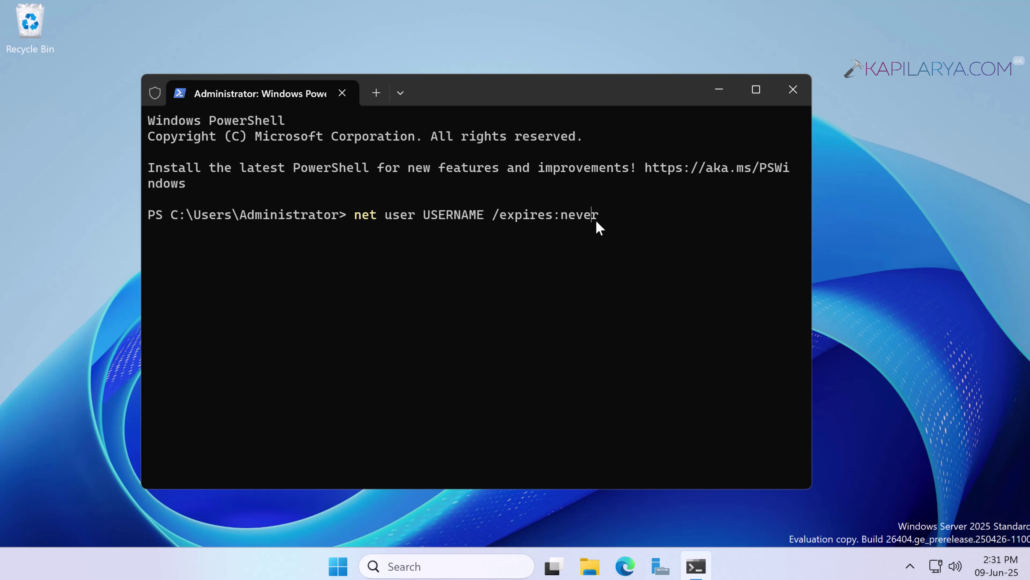
key(BackSpace)
key(BackSpace)
key(BackSpace)
key(BackSpace)
key(BackSpace)
key(BackSpace)
key(BackSpace)
key(BackSpace)
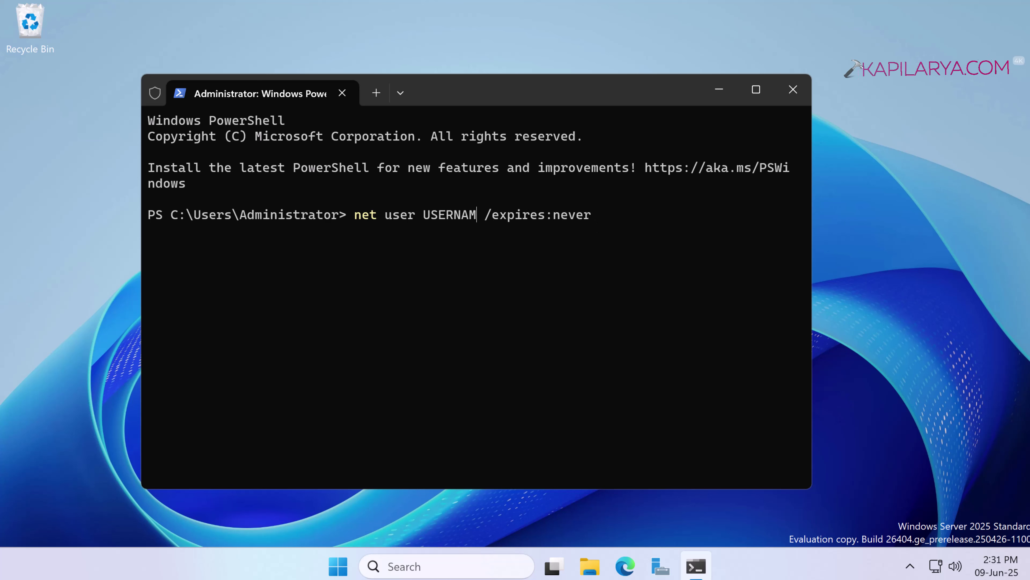